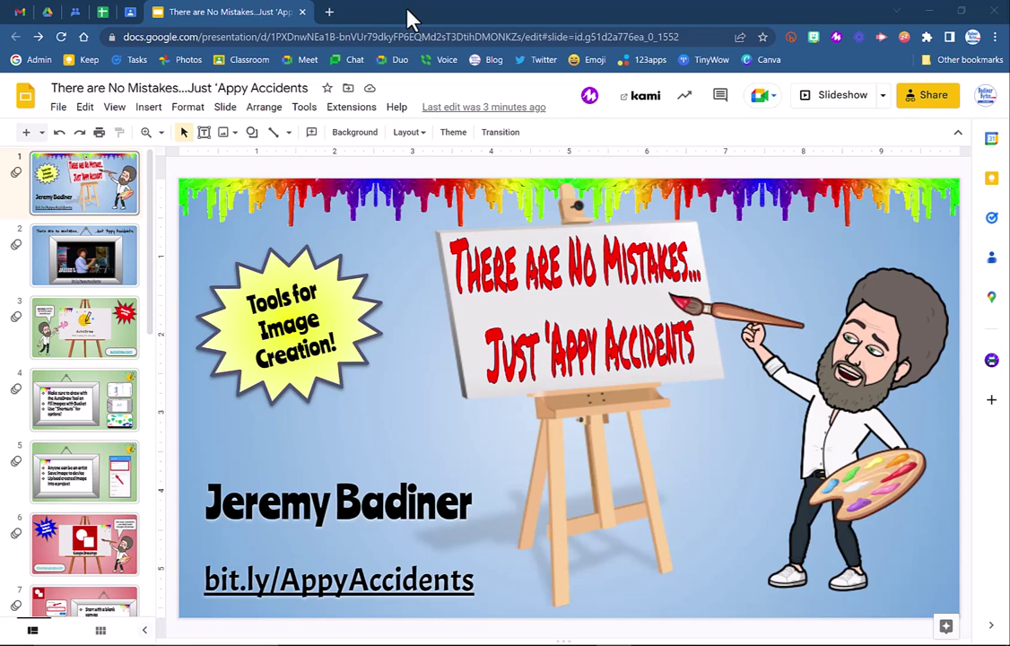
Copy the Slides deck's 'Anyone with the link' viewer link from the Share settings.
{"action": "left_click", "coordinate": [921, 103]}
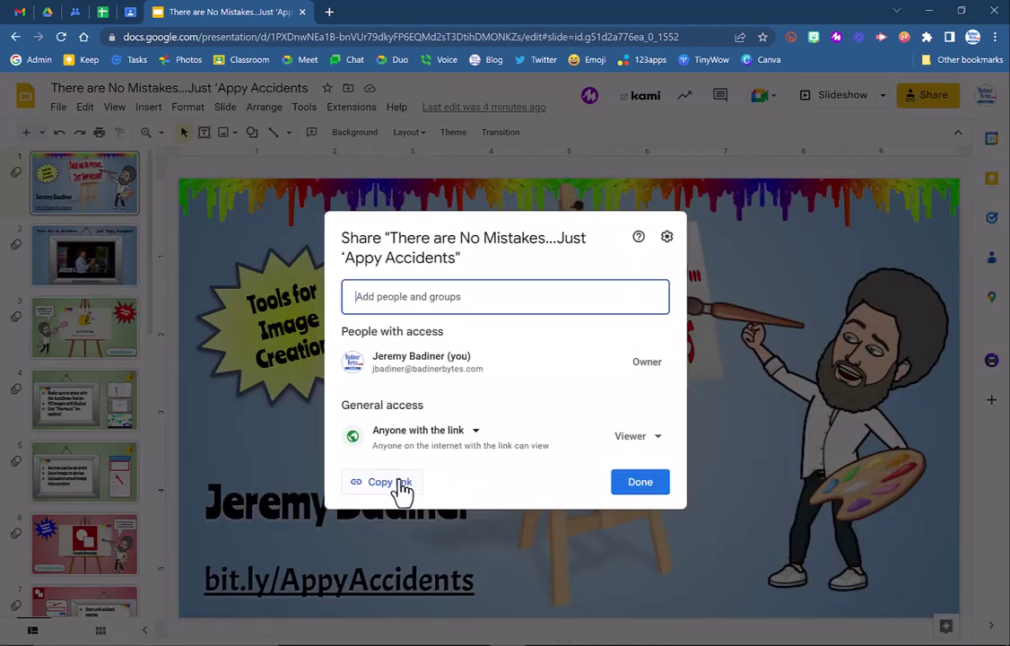
{"action": "left_click", "coordinate": [400, 486]}
{"action": "left_click", "coordinate": [637, 489]}
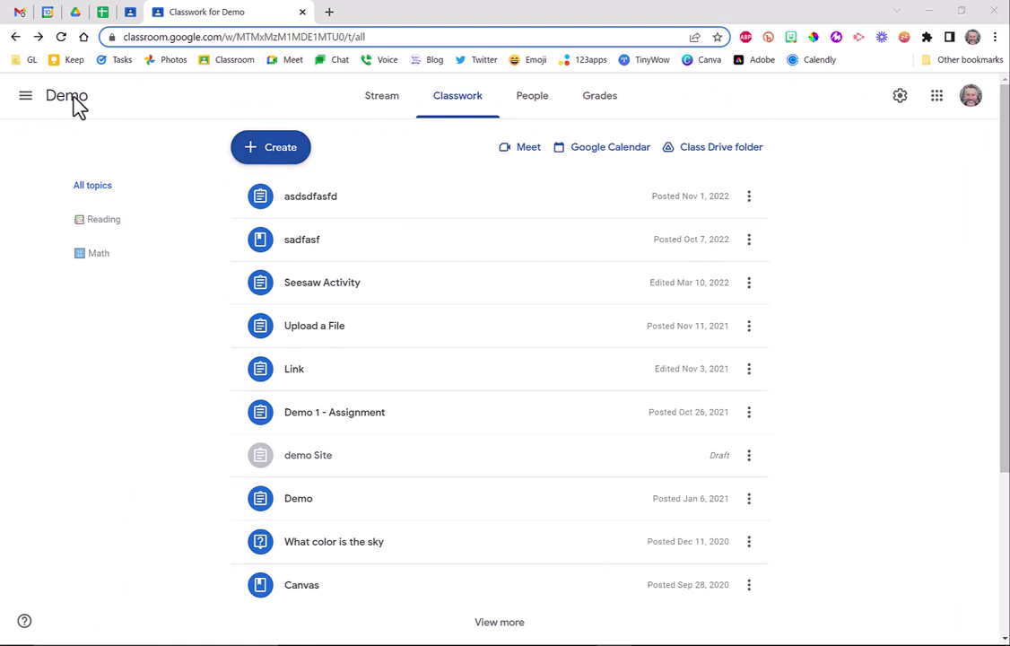
Create a new Material titled 'Demo Material' with the description 'zxcacasdf'.
{"action": "left_click", "coordinate": [273, 157]}
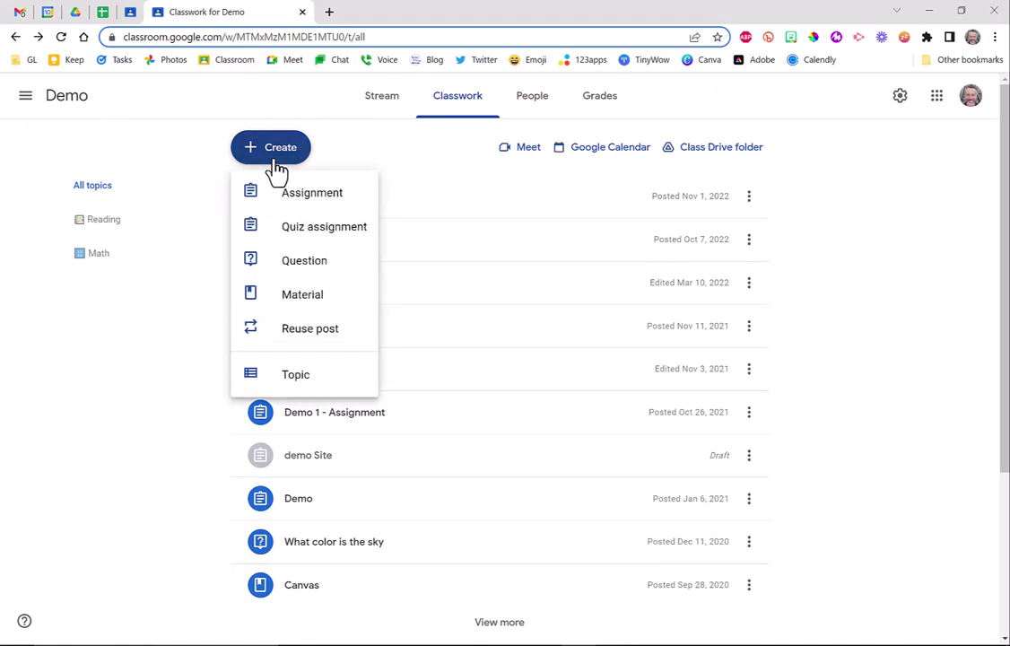
{"action": "left_click", "coordinate": [328, 303]}
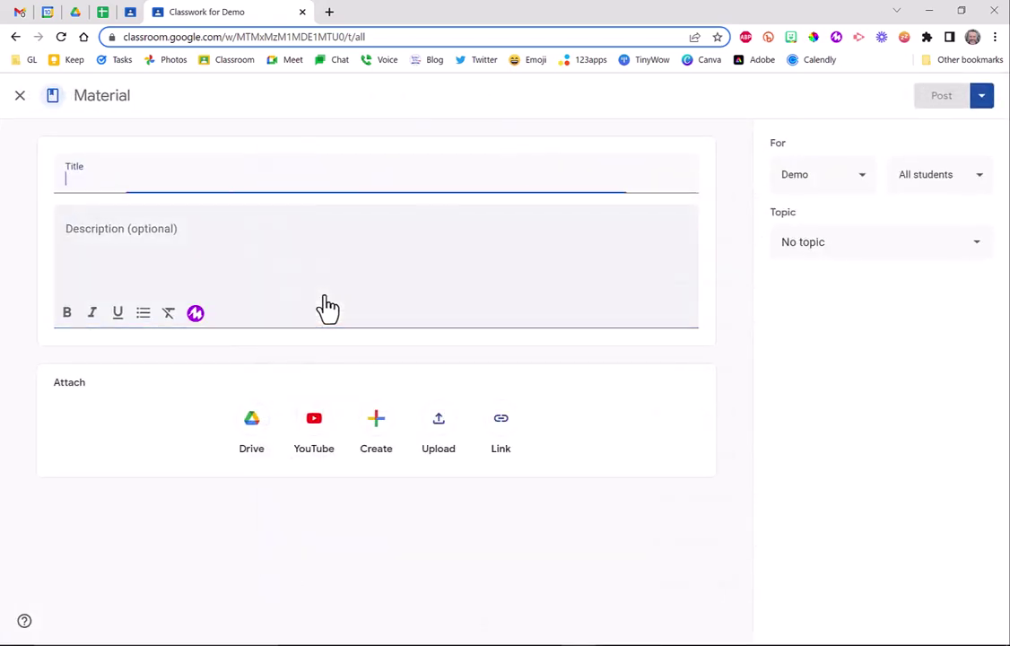
{"action": "type", "text": "De"}
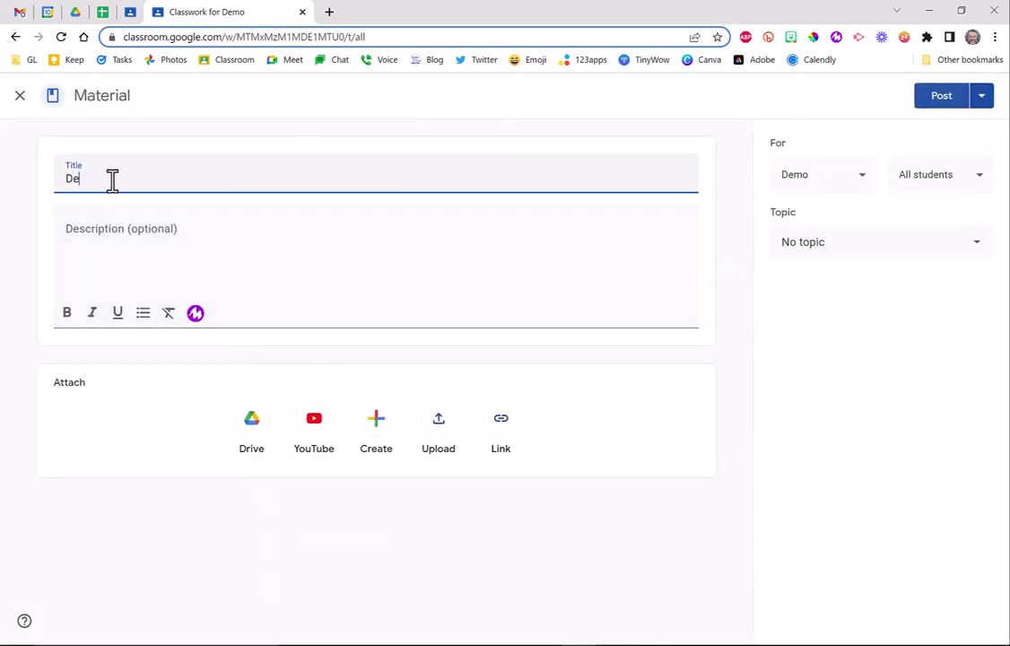
{"action": "type", "text": "mo Material"}
{"action": "left_click", "coordinate": [100, 232]}
{"action": "type", "text": "zxcacasdf"}
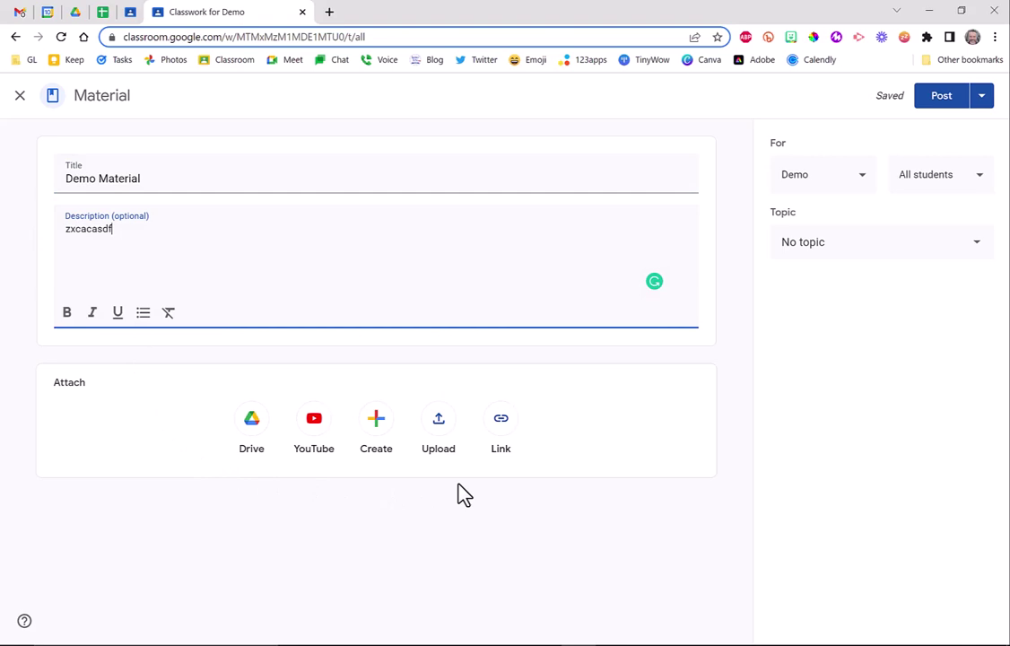
Attach the copied Google Slides deck link to the material.
{"action": "left_click", "coordinate": [506, 430]}
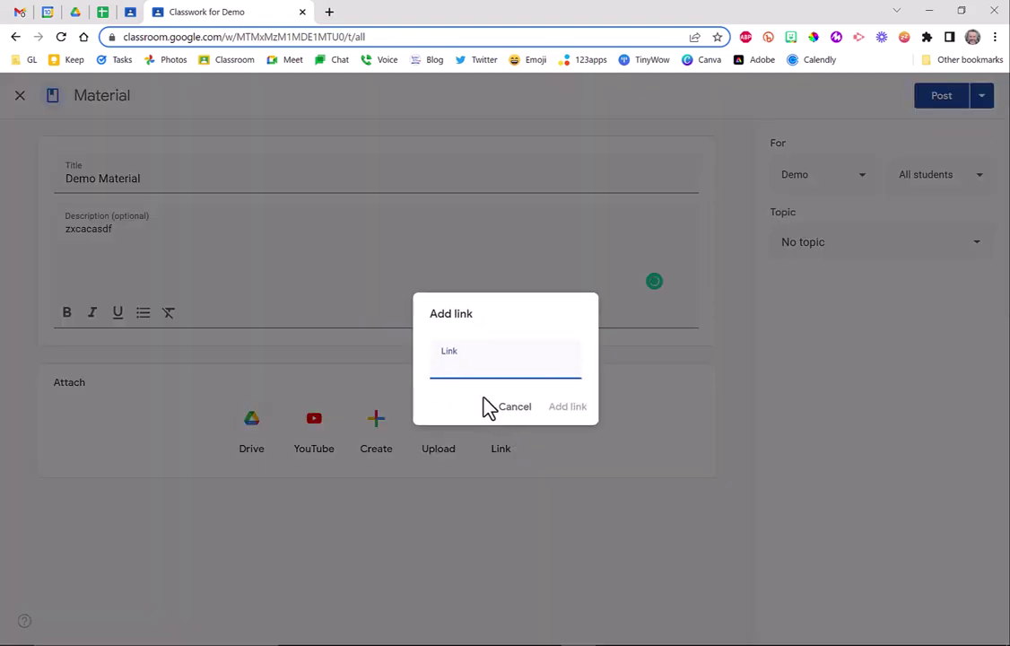
{"action": "key", "text": "ctrl+v"}
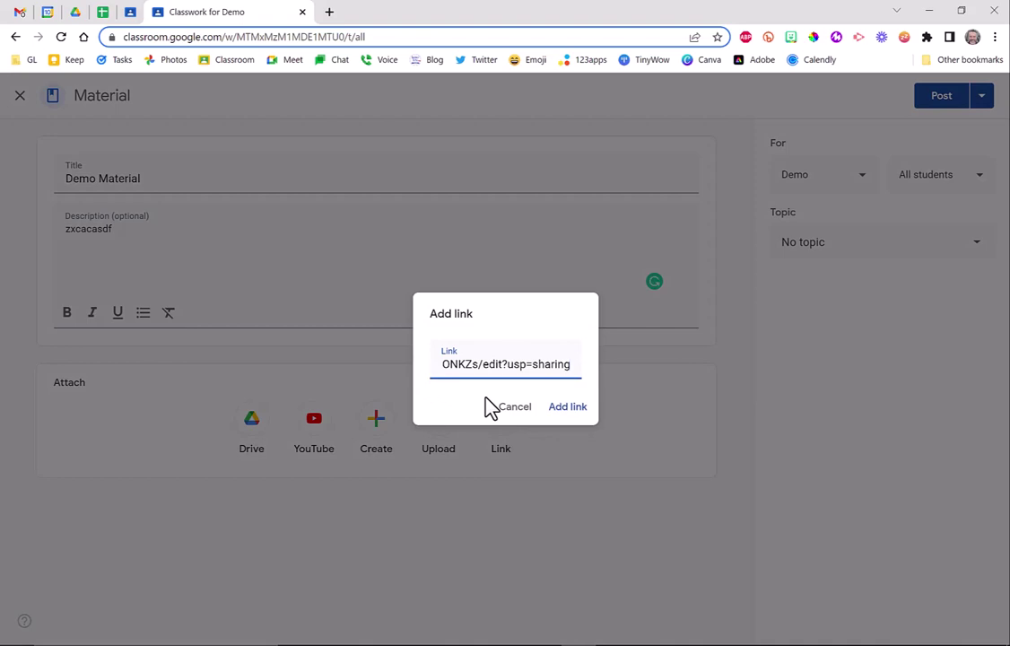
{"action": "left_click", "coordinate": [570, 414]}
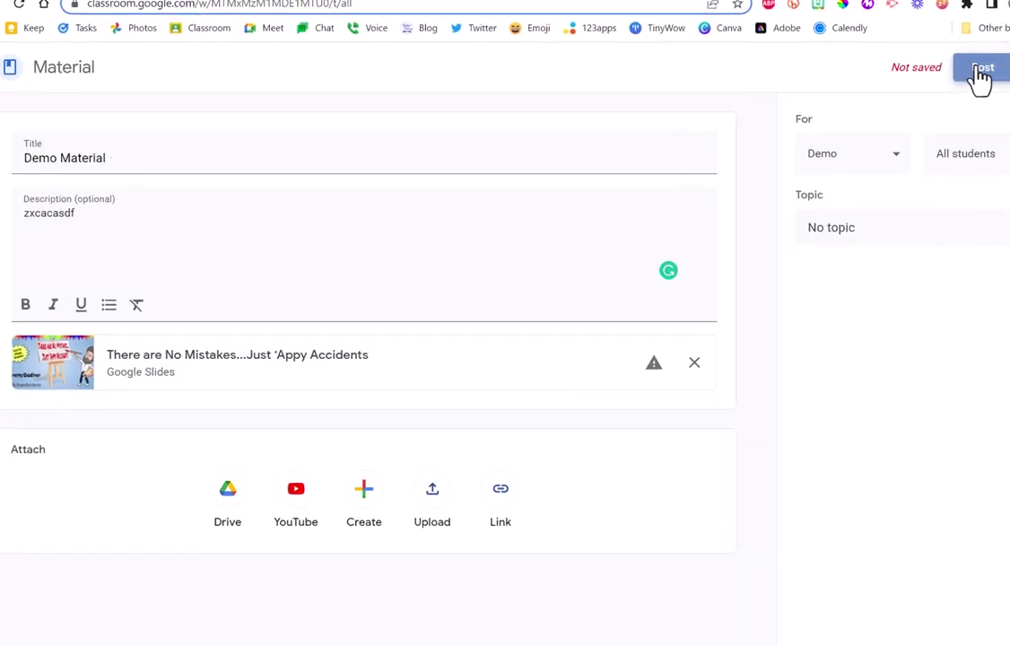
Decline Classroom's Drive-copy prompt on posting and remove the Slides attachment from the draft.
{"action": "left_click", "coordinate": [980, 70]}
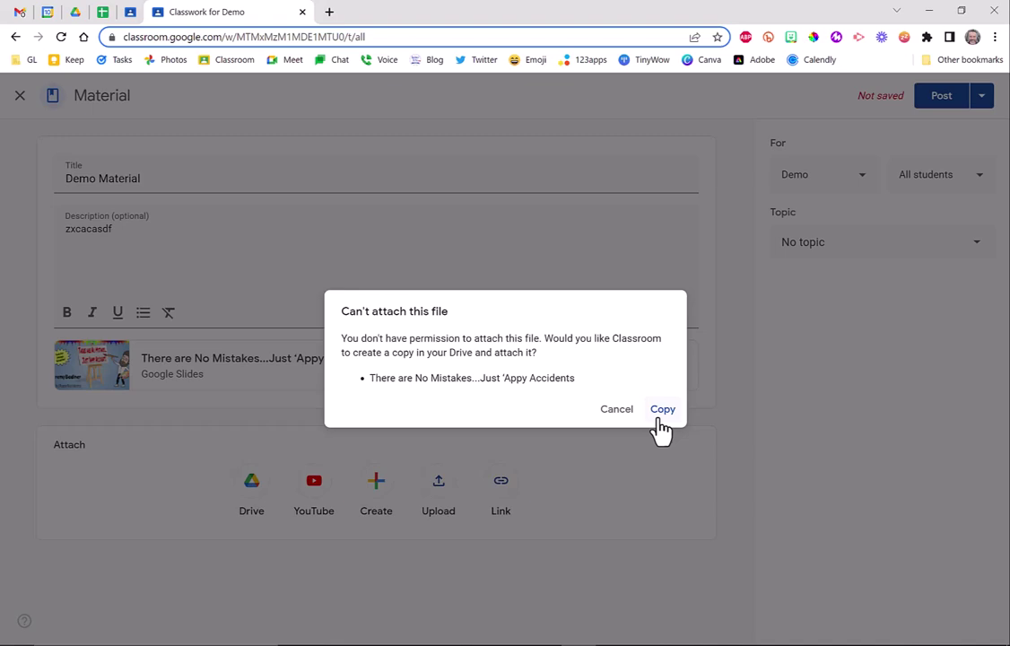
{"action": "left_click", "coordinate": [616, 412]}
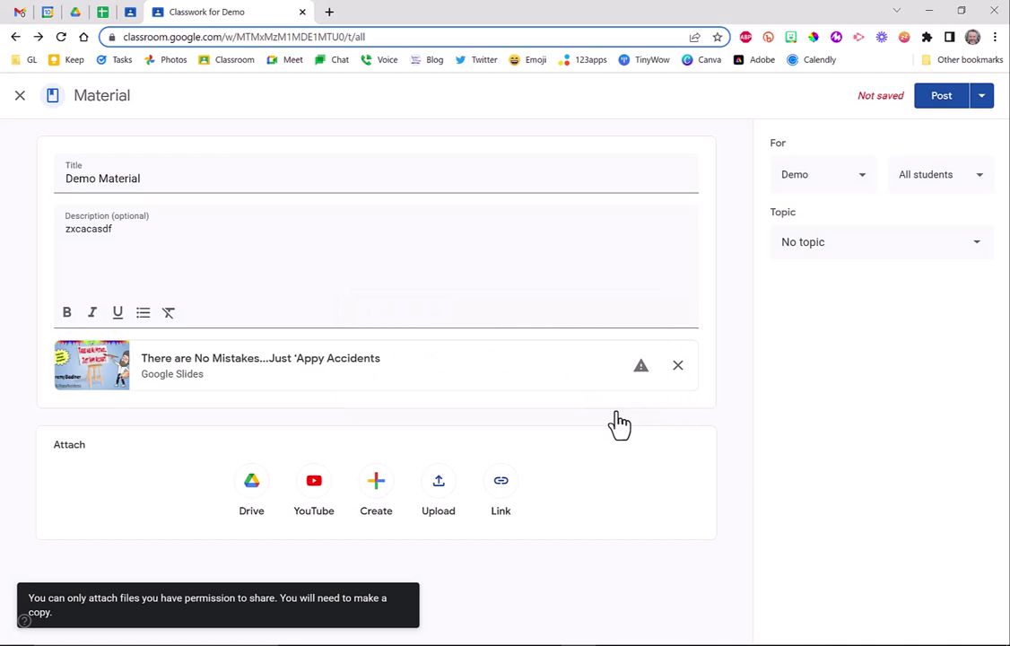
{"action": "left_click", "coordinate": [677, 365]}
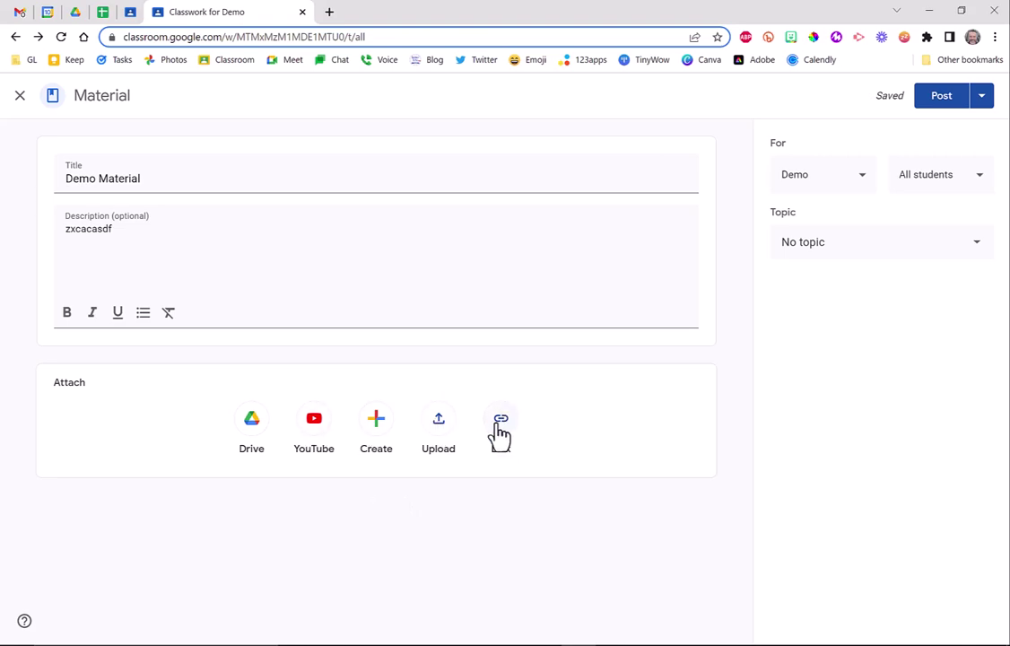
Go to tinyurl.com in a new tab and pass its human verification check.
{"action": "left_click", "coordinate": [330, 12]}
{"action": "left_click", "coordinate": [301, 37]}
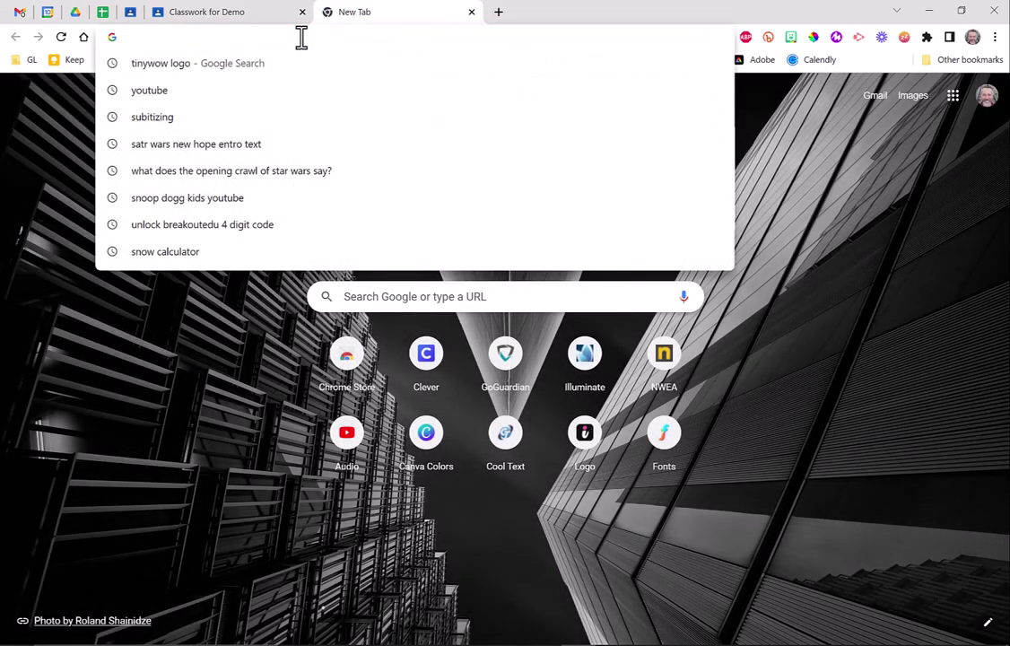
{"action": "type", "text": "ti"}
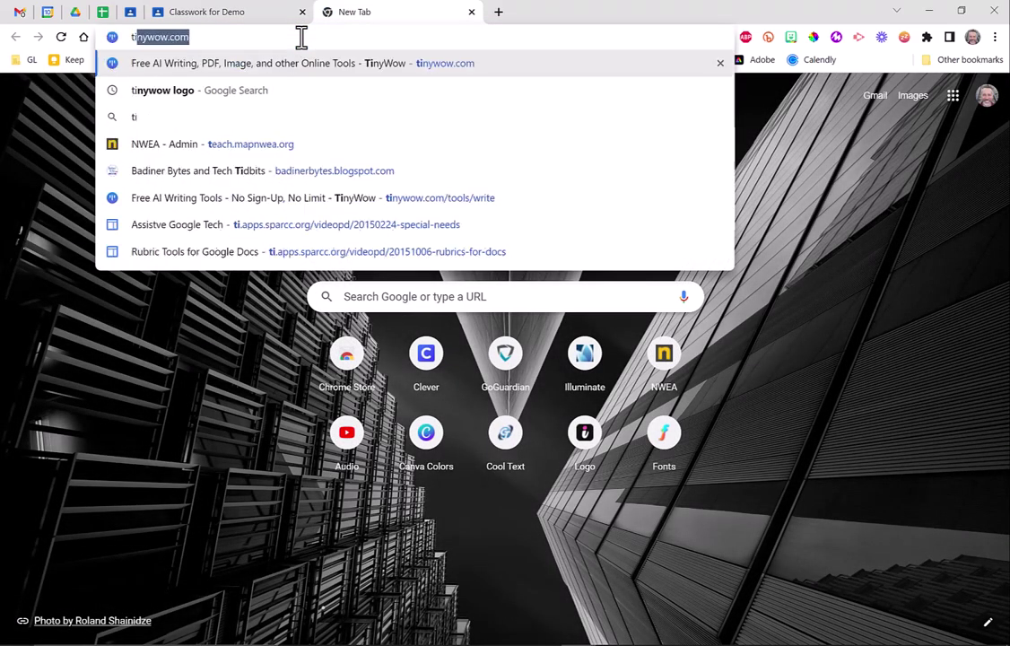
{"action": "type", "text": "nyurl.com"}
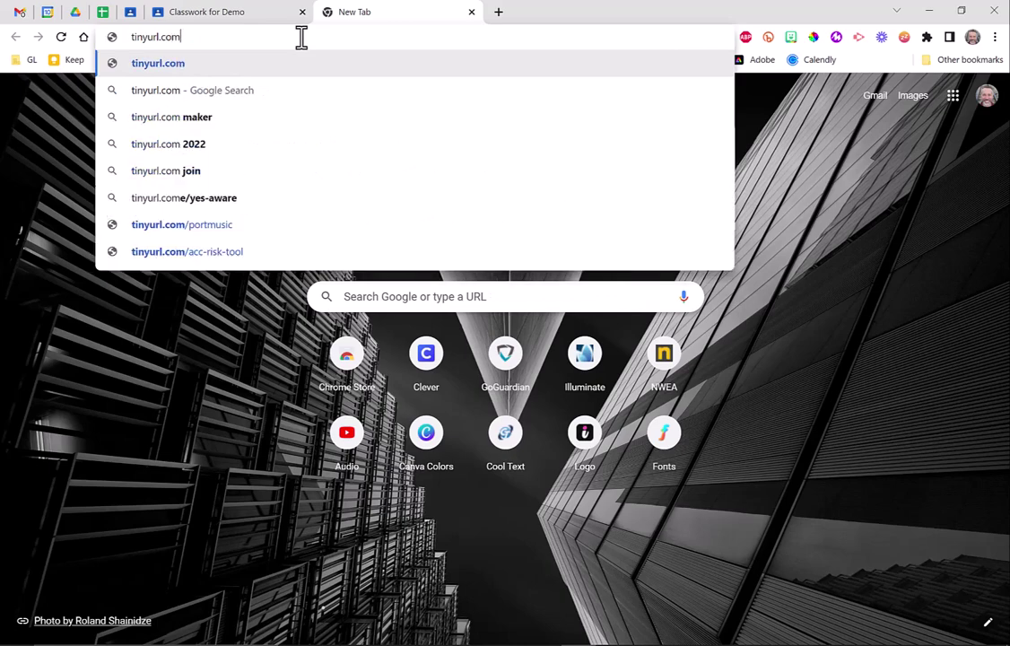
{"action": "key", "text": "Return"}
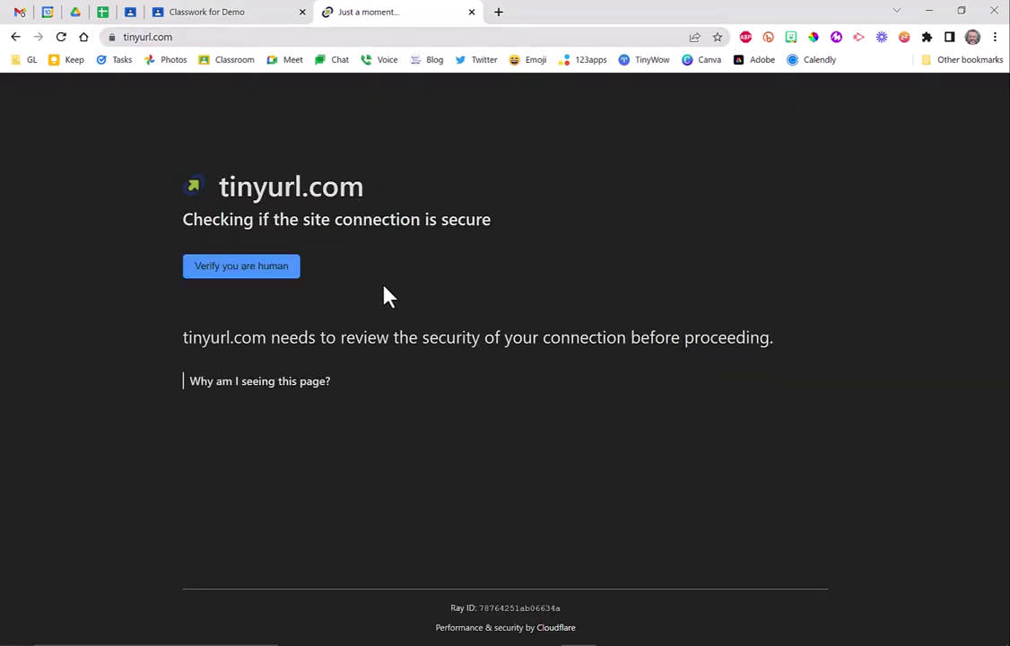
{"action": "left_click", "coordinate": [267, 269]}
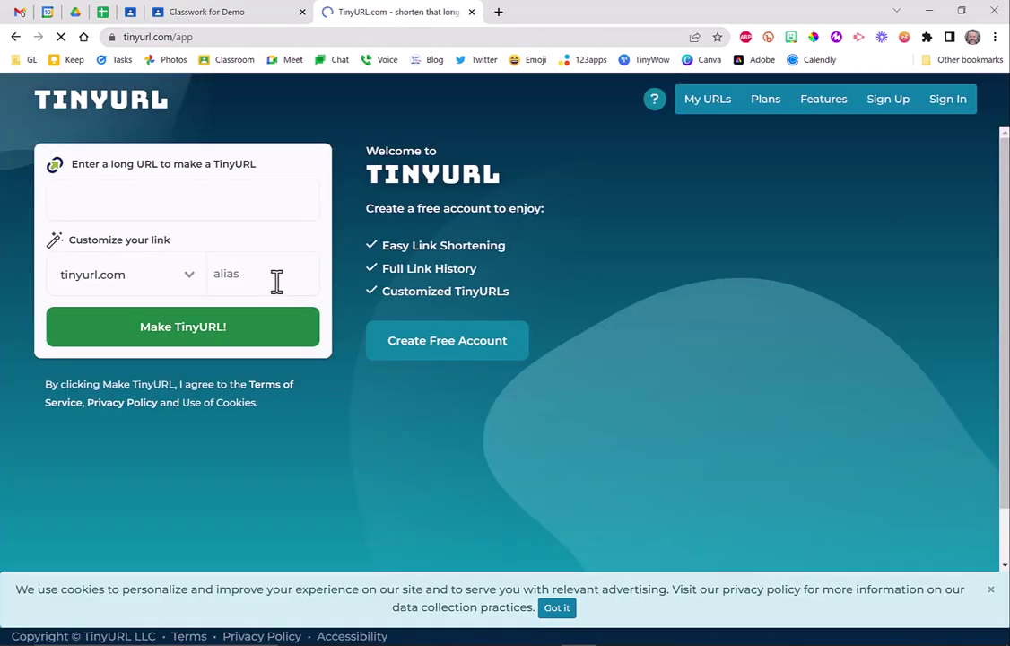
Shorten the pasted Slides URL with alias 'SharedSlidesforclassroom' and copy the resulting short link.
{"action": "left_click", "coordinate": [99, 199]}
{"action": "key", "text": "ctrl+v"}
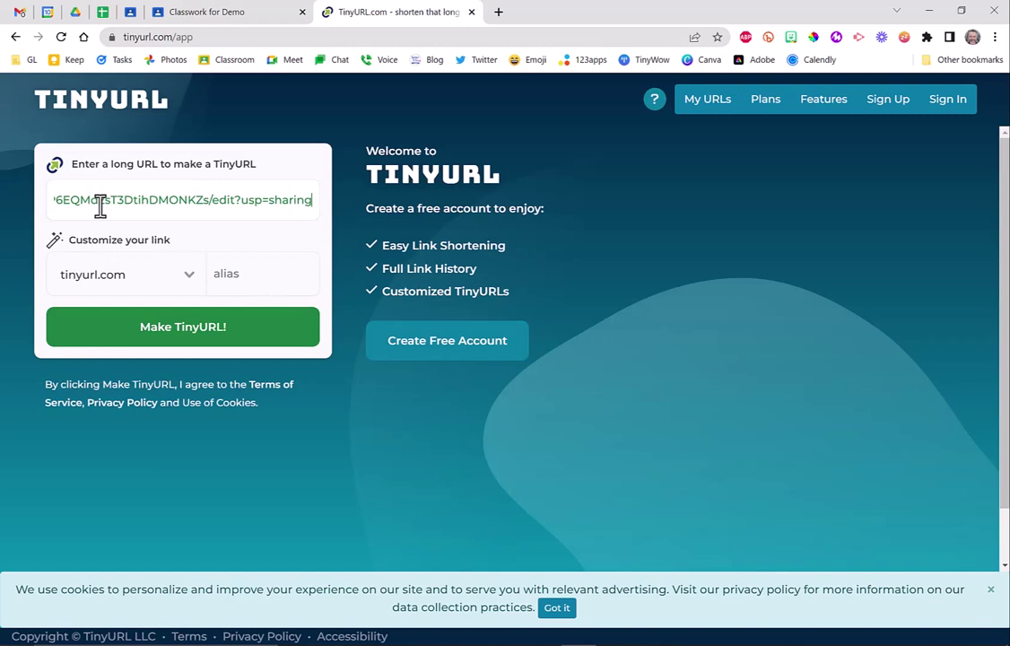
{"action": "left_click", "coordinate": [235, 273]}
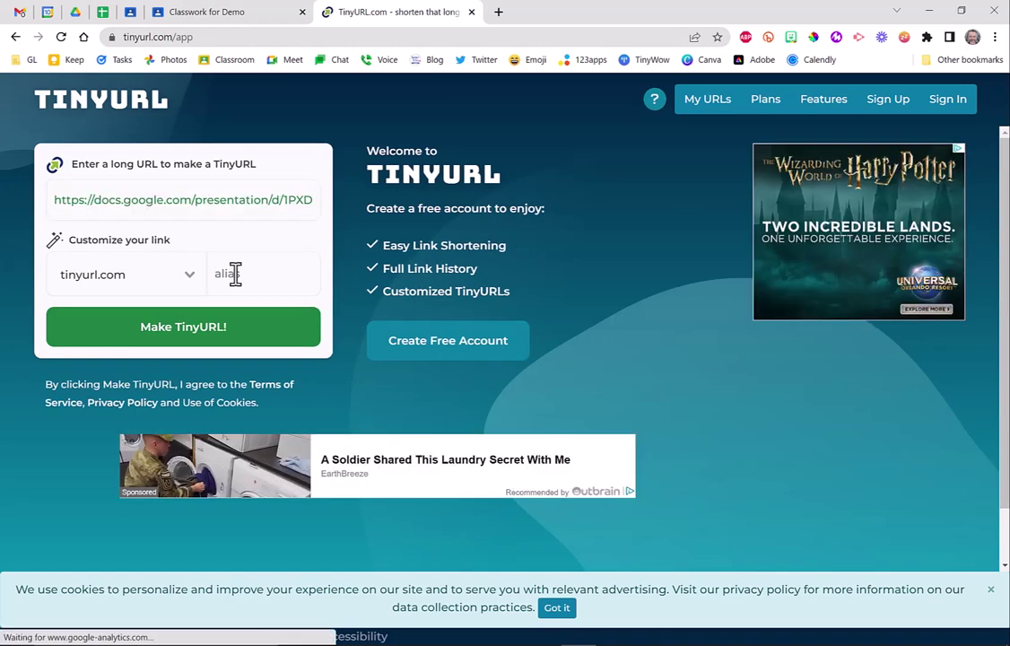
{"action": "type", "text": "SharedSlid"}
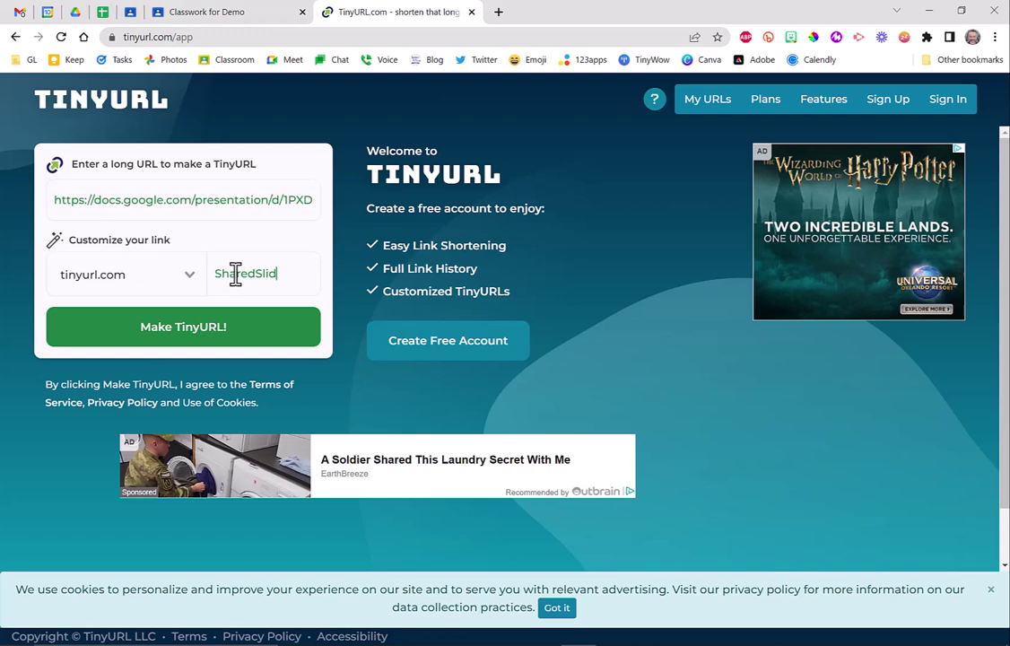
{"action": "type", "text": "esfor"}
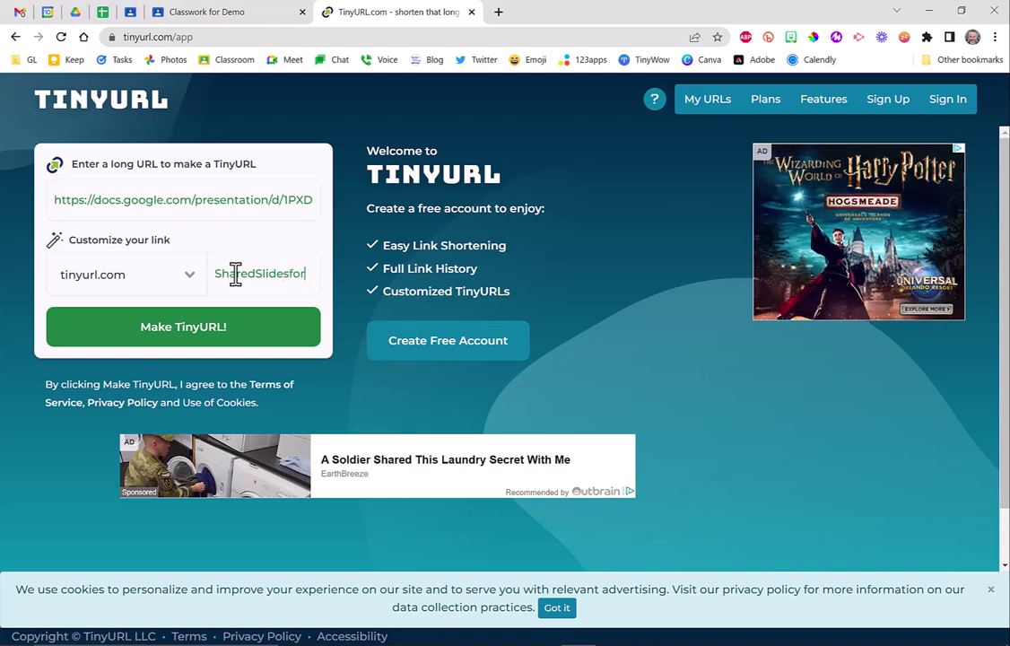
{"action": "type", "text": "classroo"}
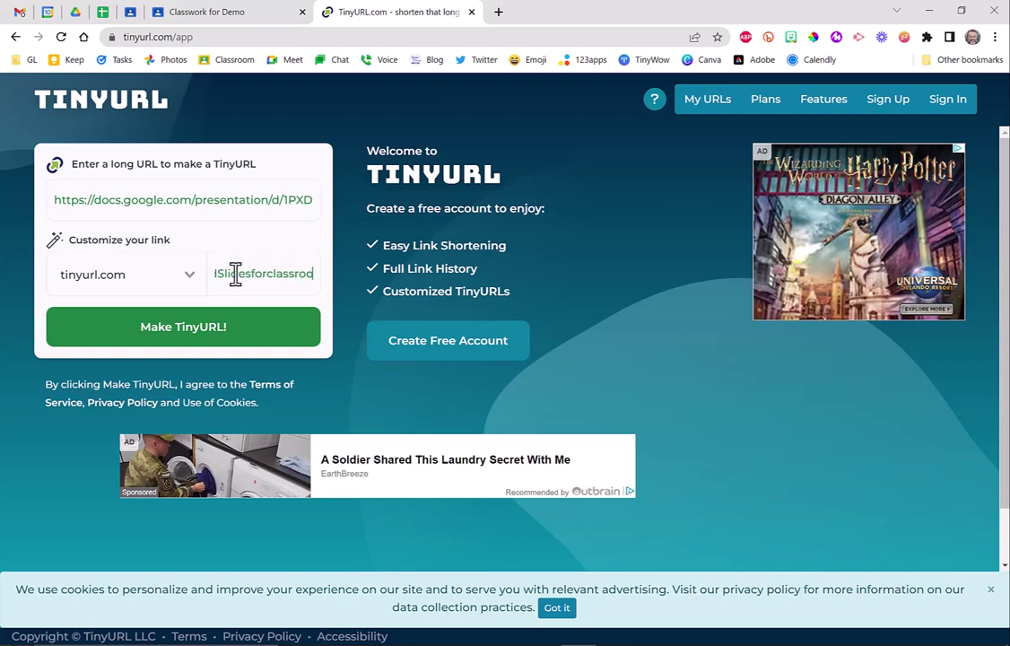
{"action": "type", "text": "m"}
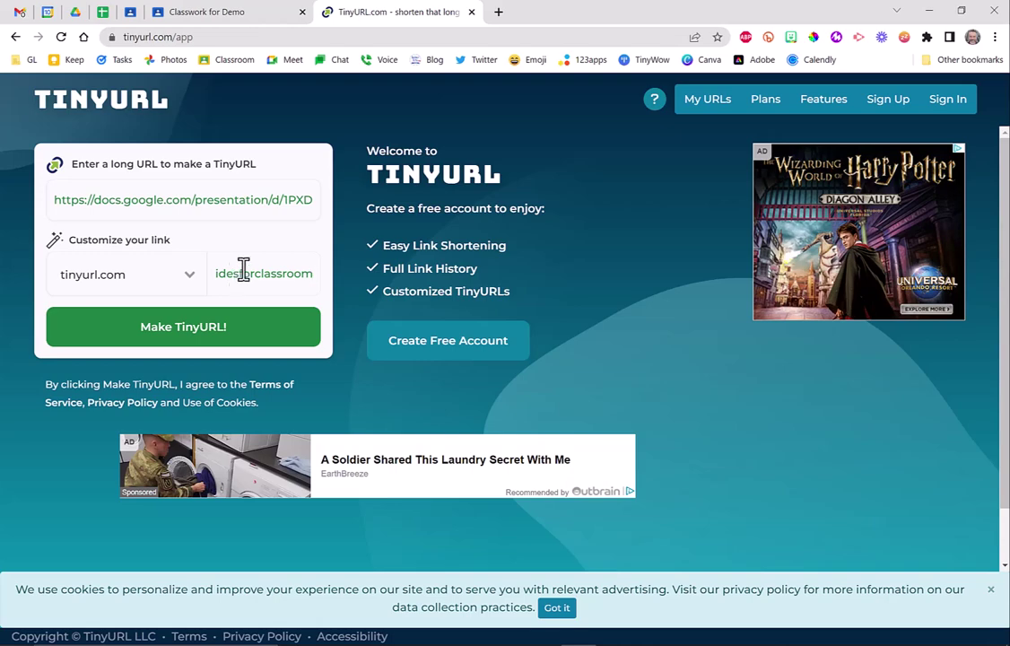
{"action": "left_click", "coordinate": [238, 338]}
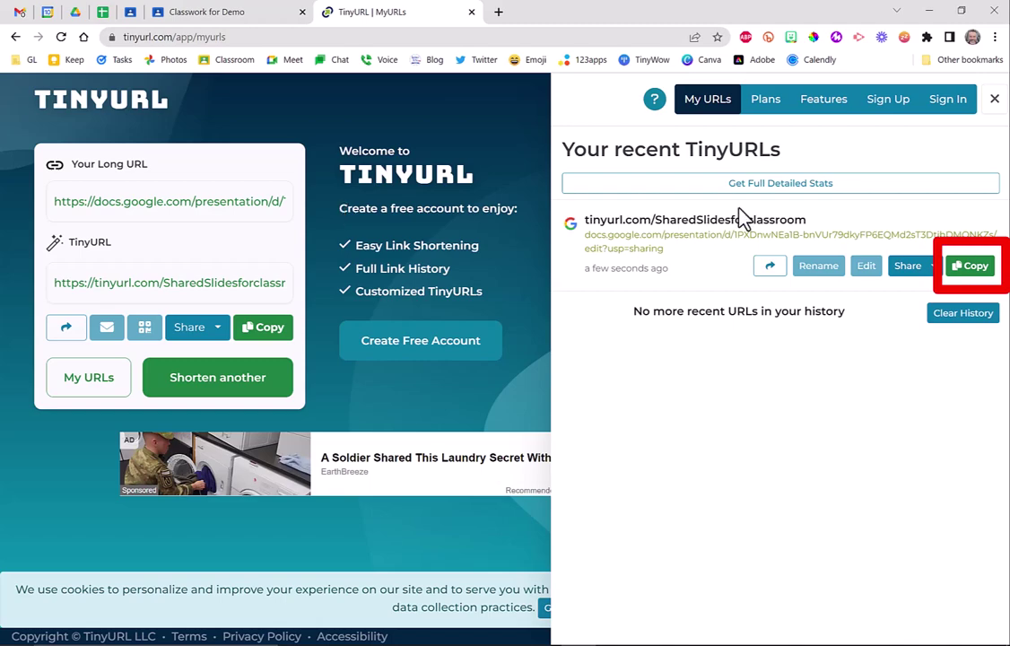
{"action": "left_click", "coordinate": [977, 274]}
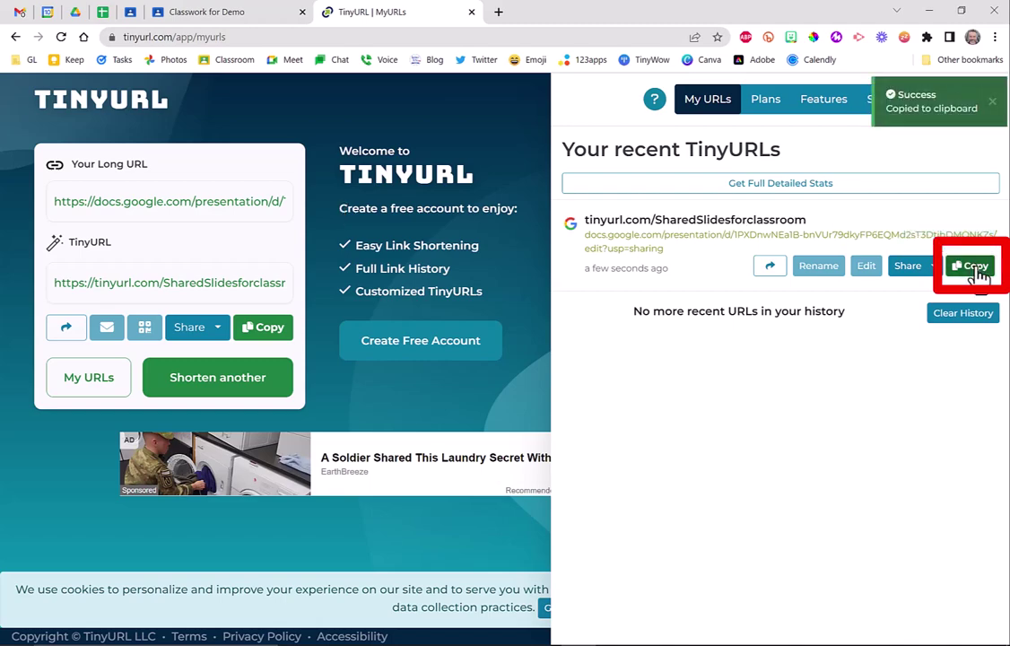
Attach the tinyurl.com/SharedSlidesforclassroom link to Demo Material and post it to the class.
{"action": "left_click", "coordinate": [240, 16]}
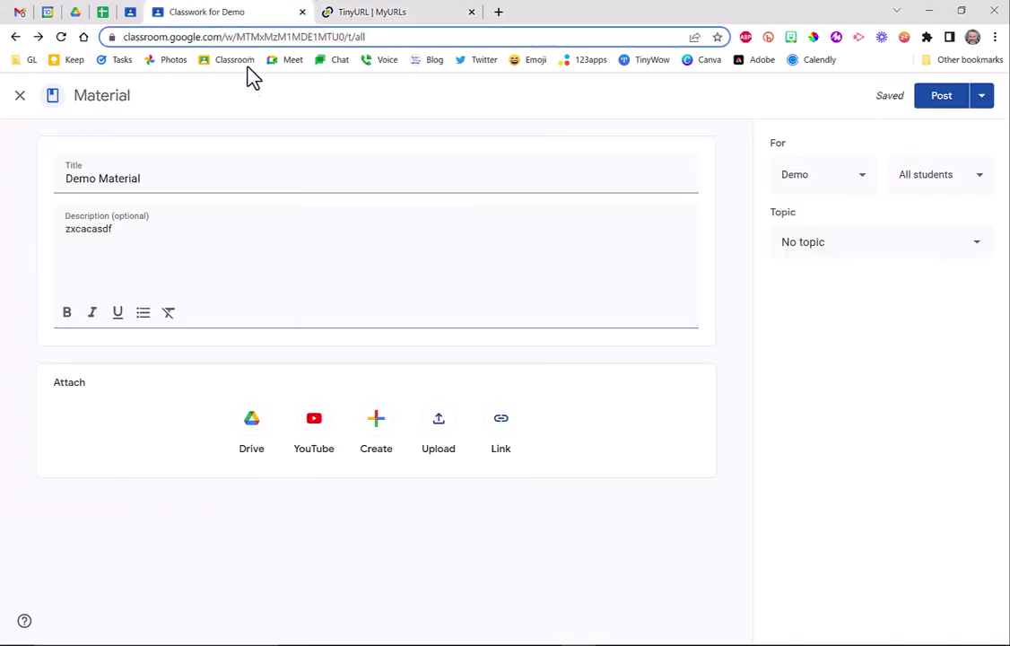
{"action": "left_click", "coordinate": [502, 429]}
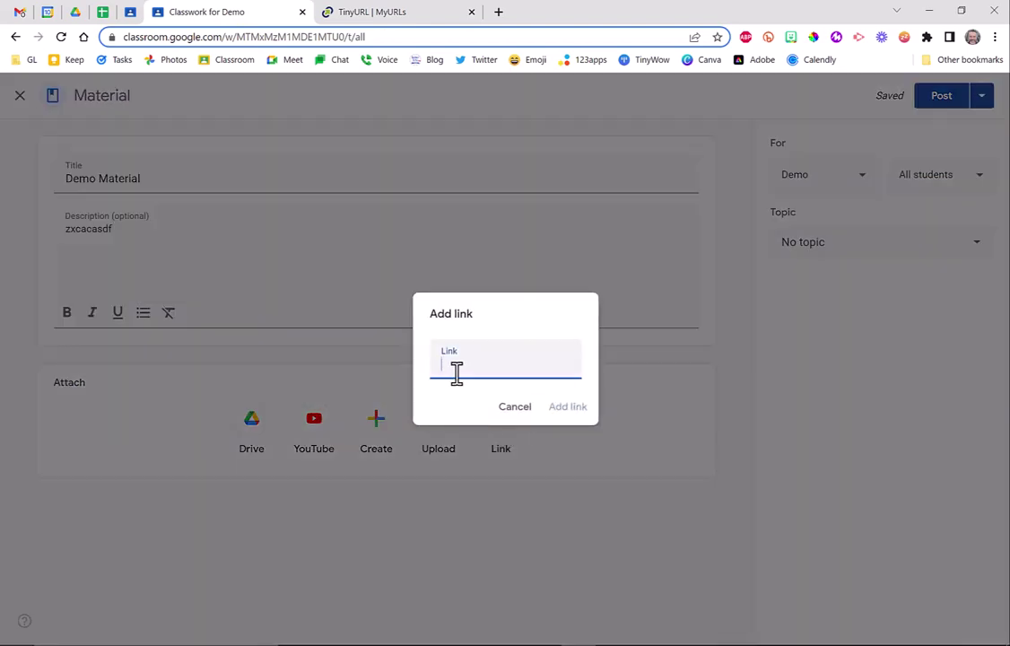
{"action": "key", "text": "ctrl+v"}
{"action": "left_click", "coordinate": [560, 408]}
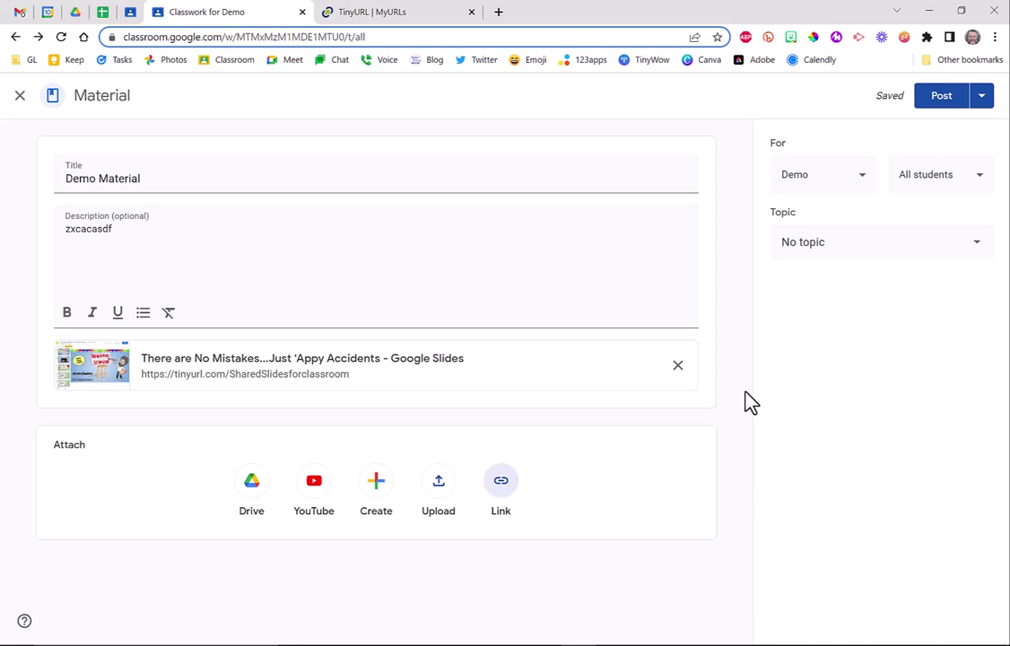
{"action": "left_click", "coordinate": [929, 100]}
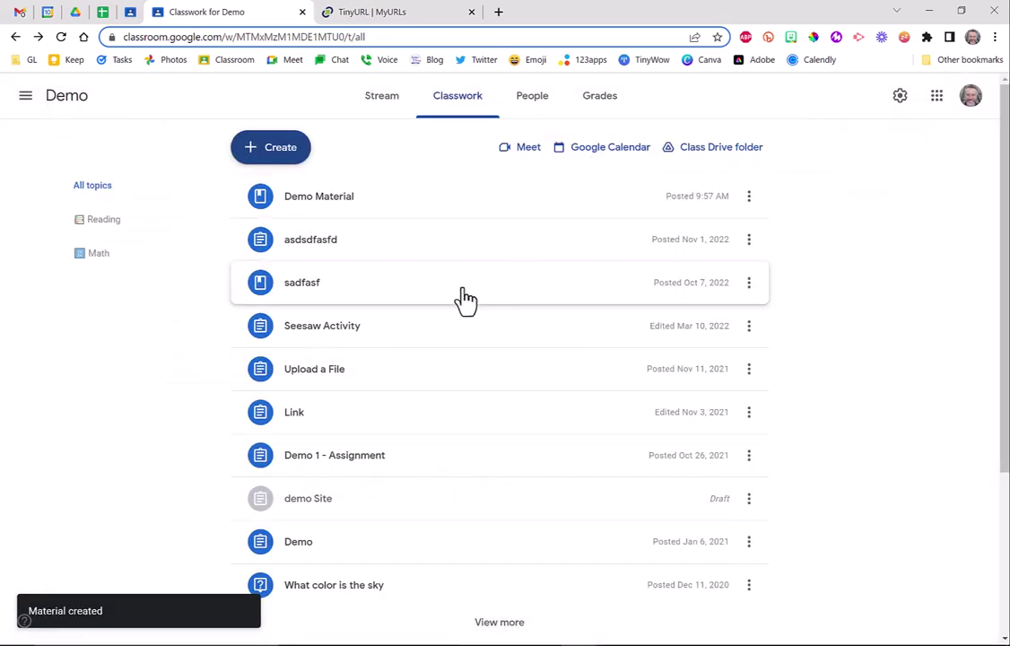
Open the posted Demo Material's short link and verify it opens the 'There are No Mistakes...' deck.
{"action": "left_click", "coordinate": [324, 208]}
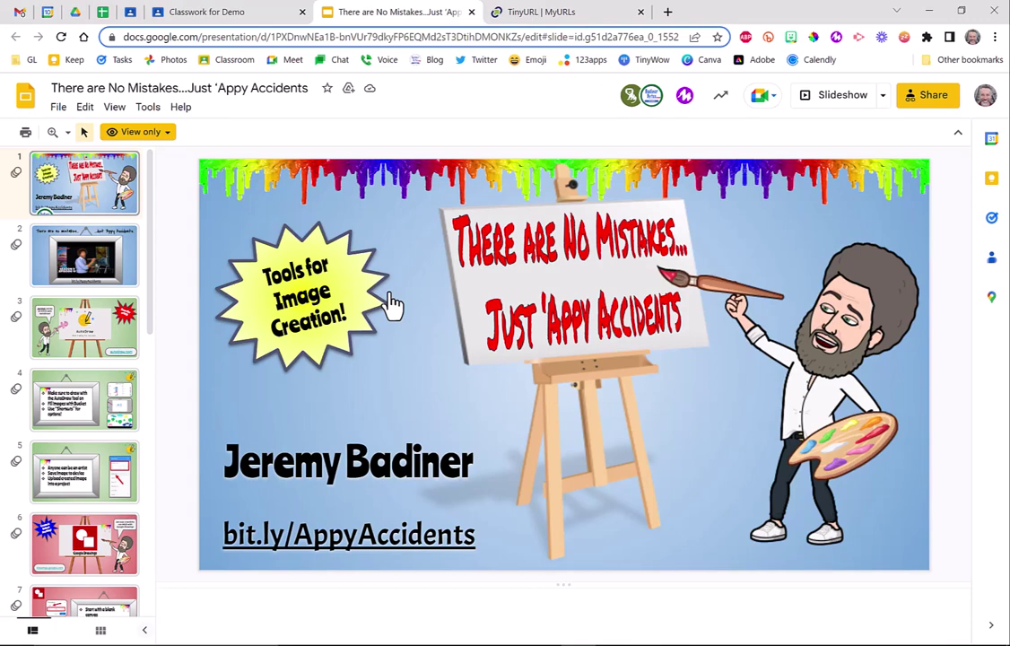
{"action": "left_click", "coordinate": [554, 20]}
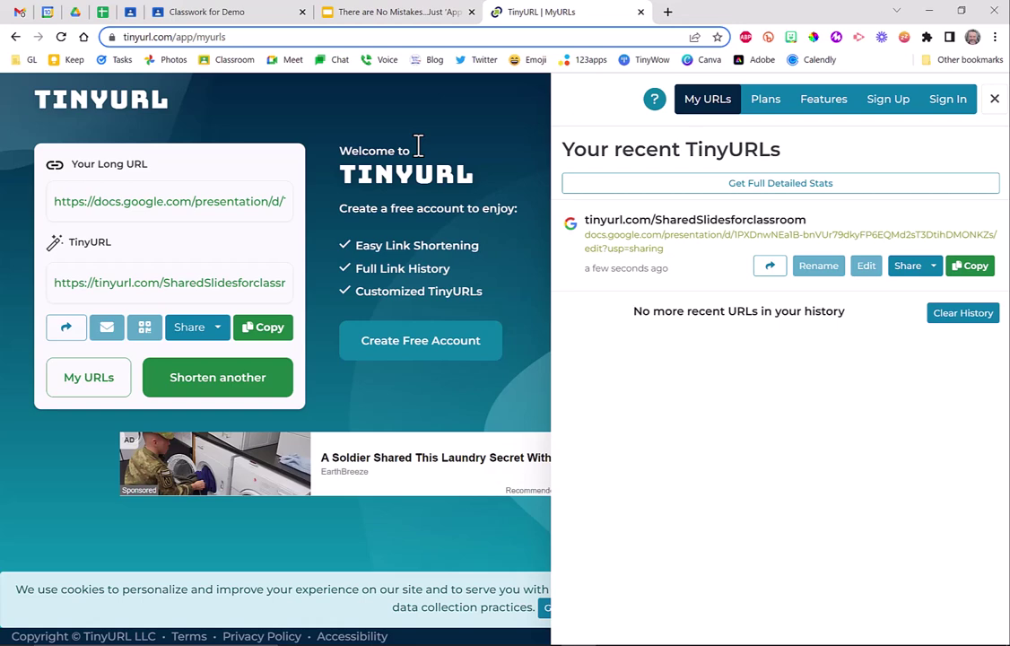
{"action": "left_click", "coordinate": [363, 15]}
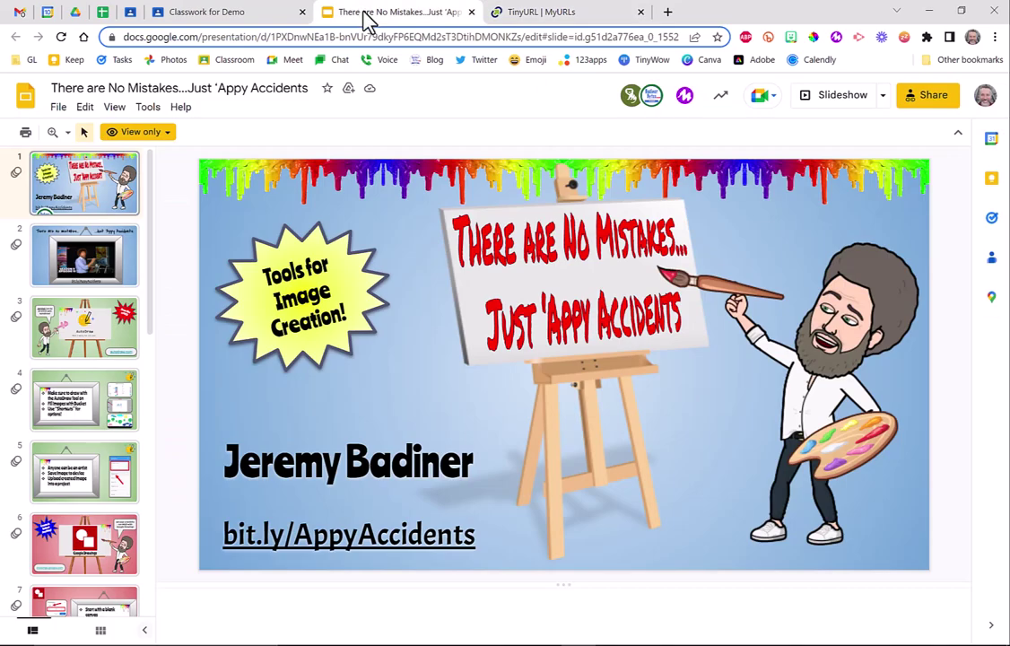
Switch back to the 'Classwork for Demo' tab in Google Classroom.
{"action": "left_click", "coordinate": [202, 14]}
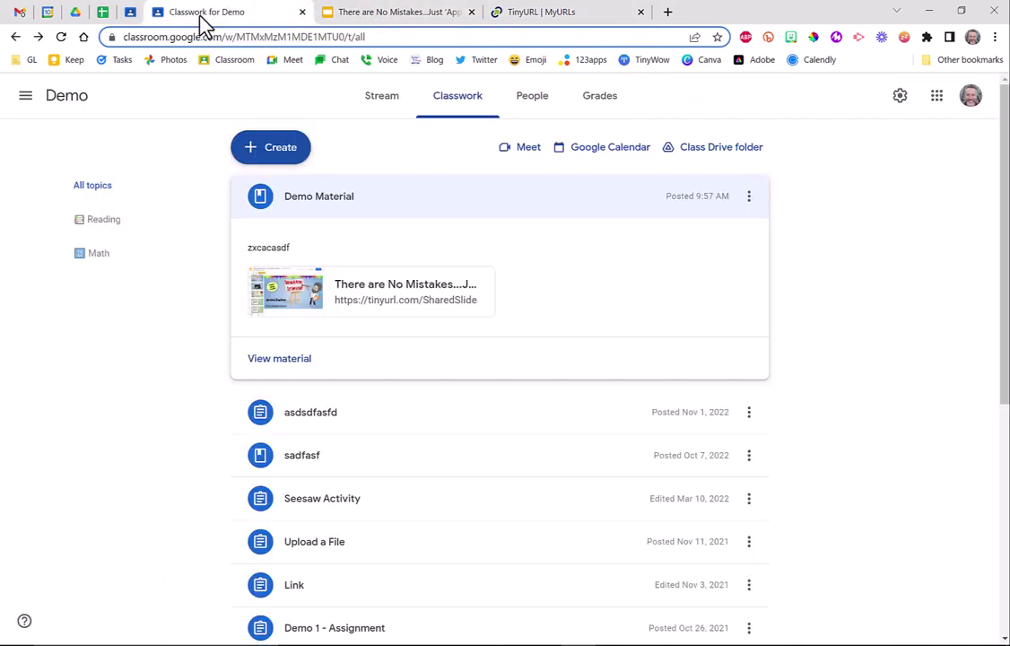